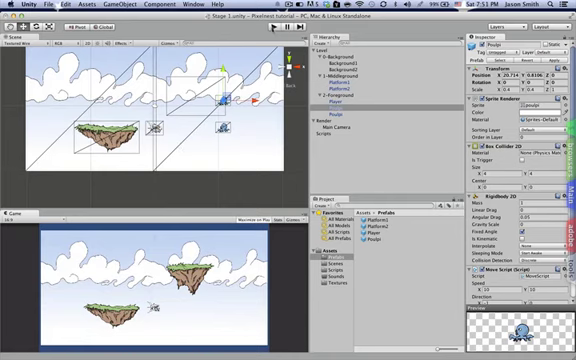
{"action": "left_click", "coordinate": [274, 27]}
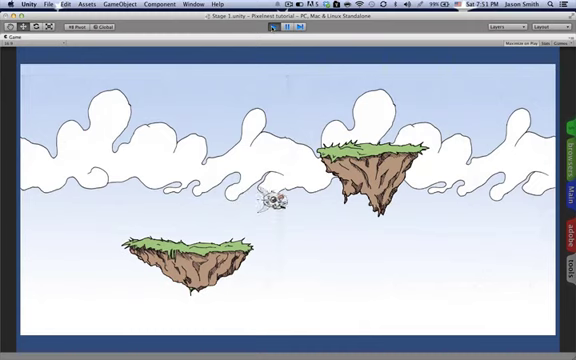
{"action": "key", "text": "Left"}
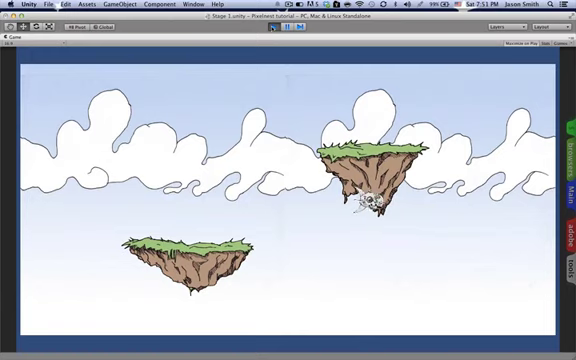
{"action": "key", "text": "Up"}
{"action": "key", "text": "Left"}
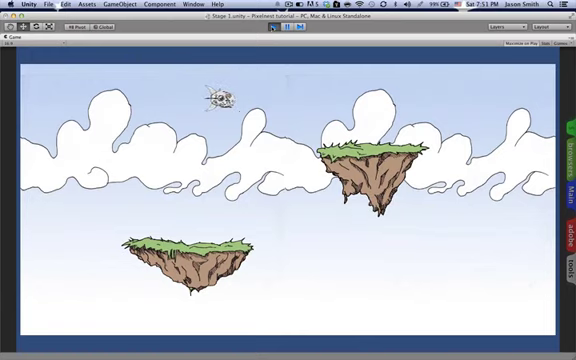
{"action": "key", "text": "Right"}
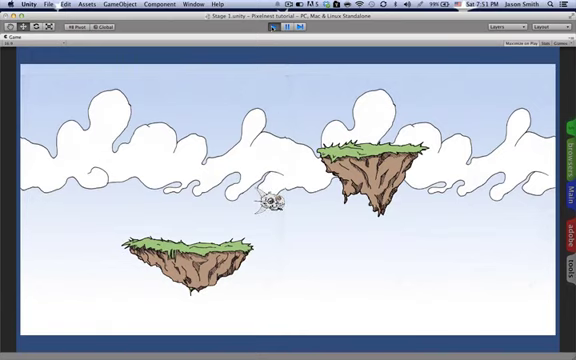
{"action": "left_click", "coordinate": [272, 27]}
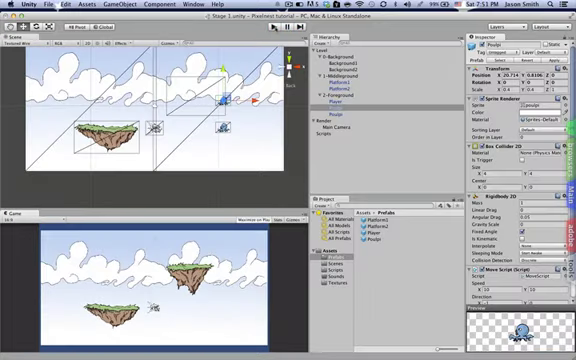